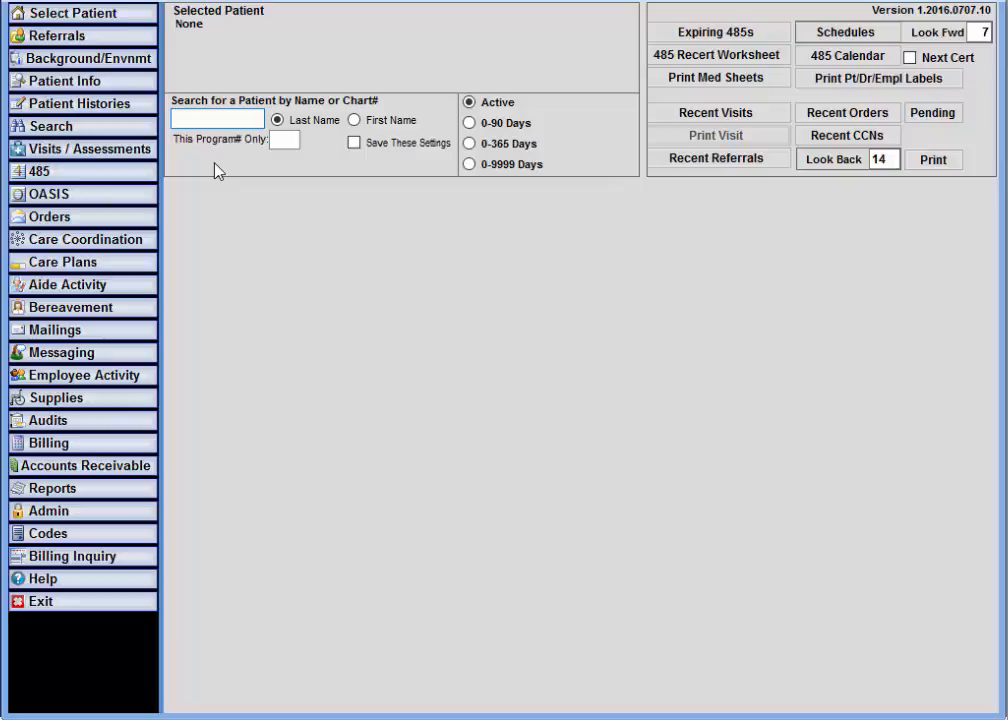
- Open the HHVBP Shingles Vaccine tab, list reporting-period patients, and load the 06/14/16 admission
left_click(126, 107)
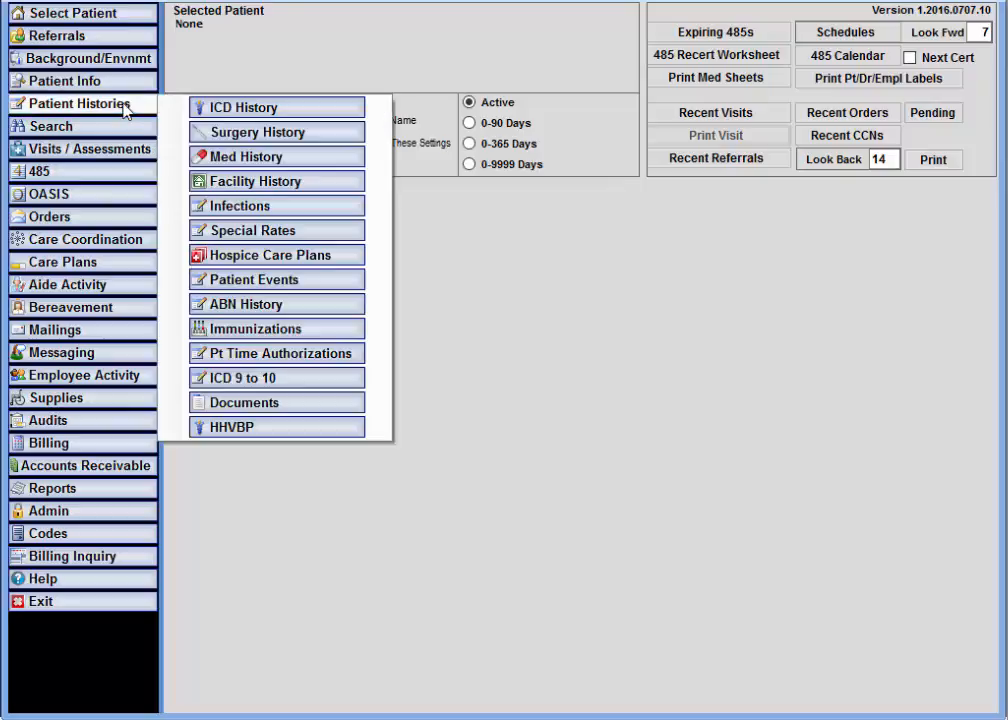
left_click(275, 430)
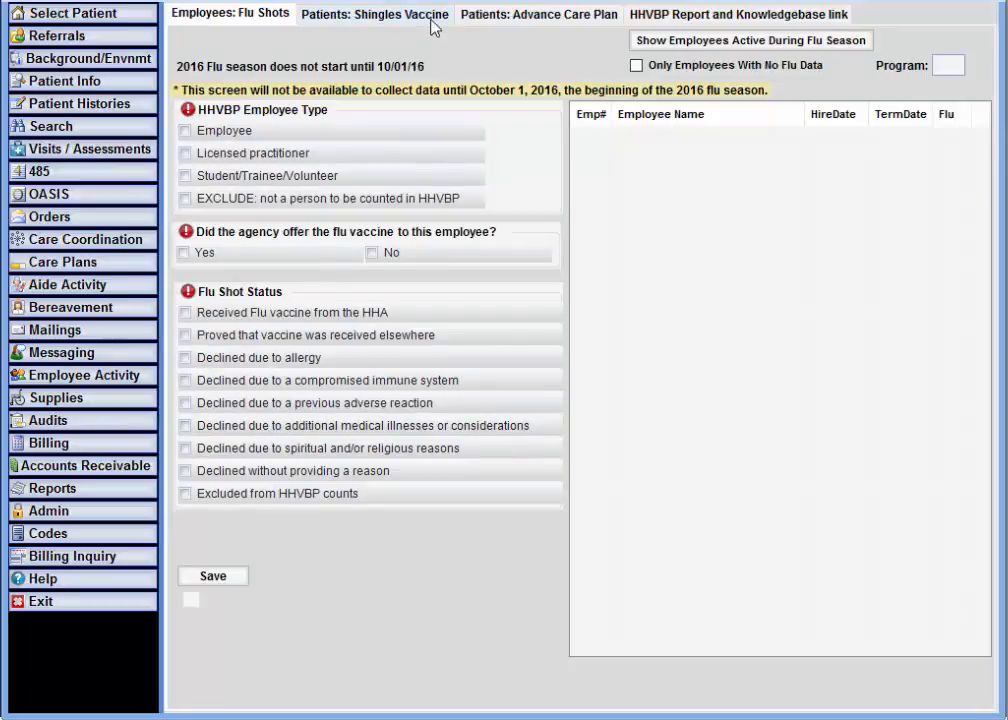
left_click(433, 18)
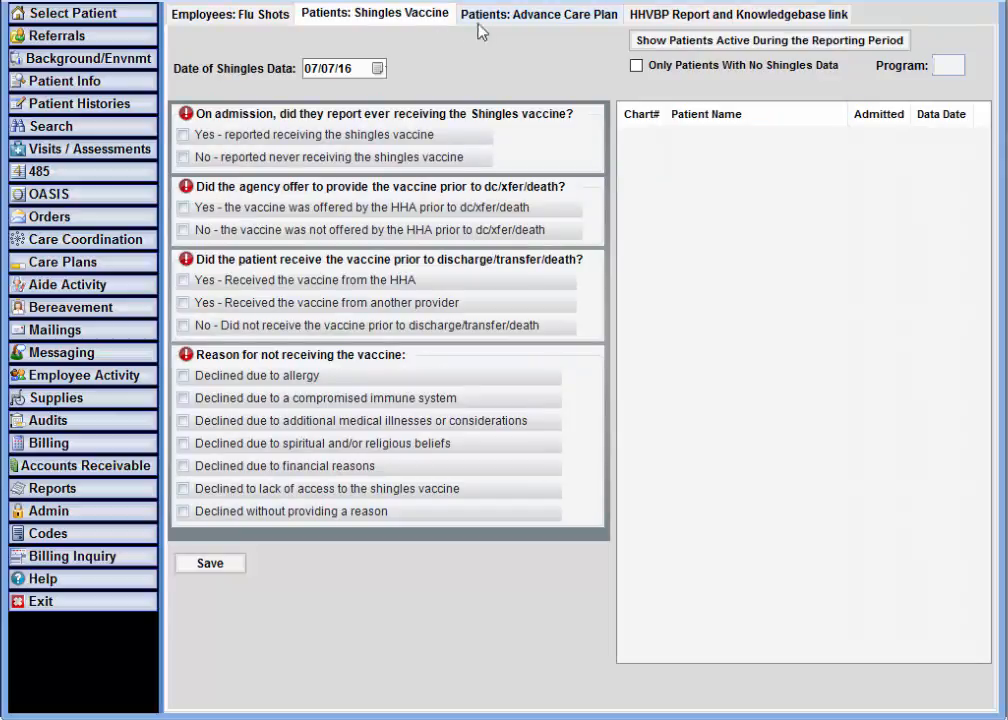
left_click(769, 45)
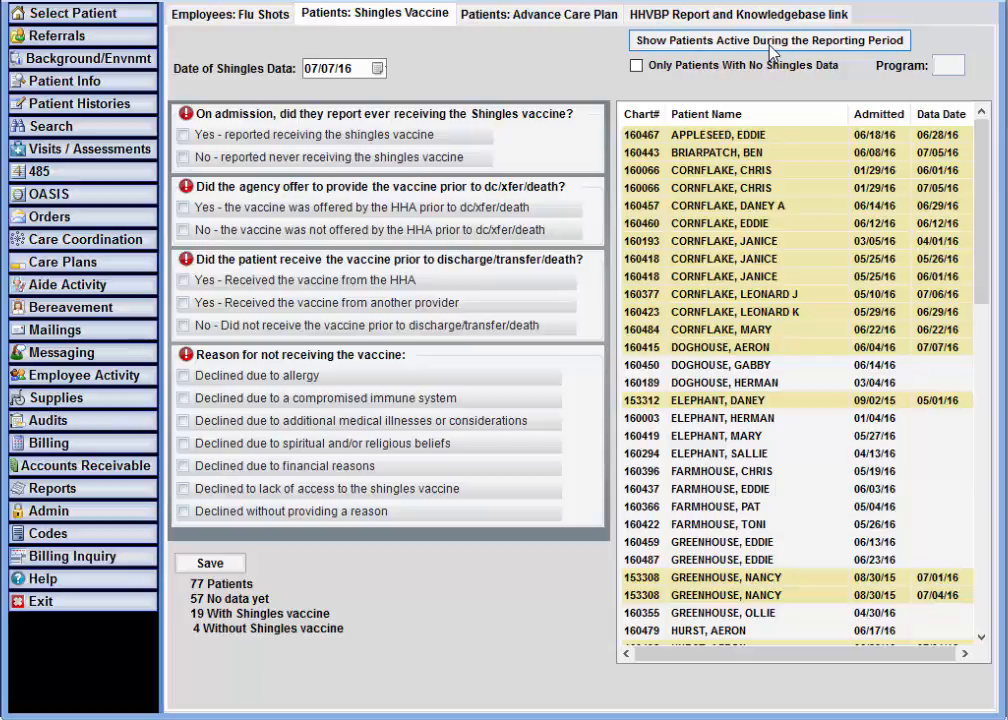
left_click(773, 42)
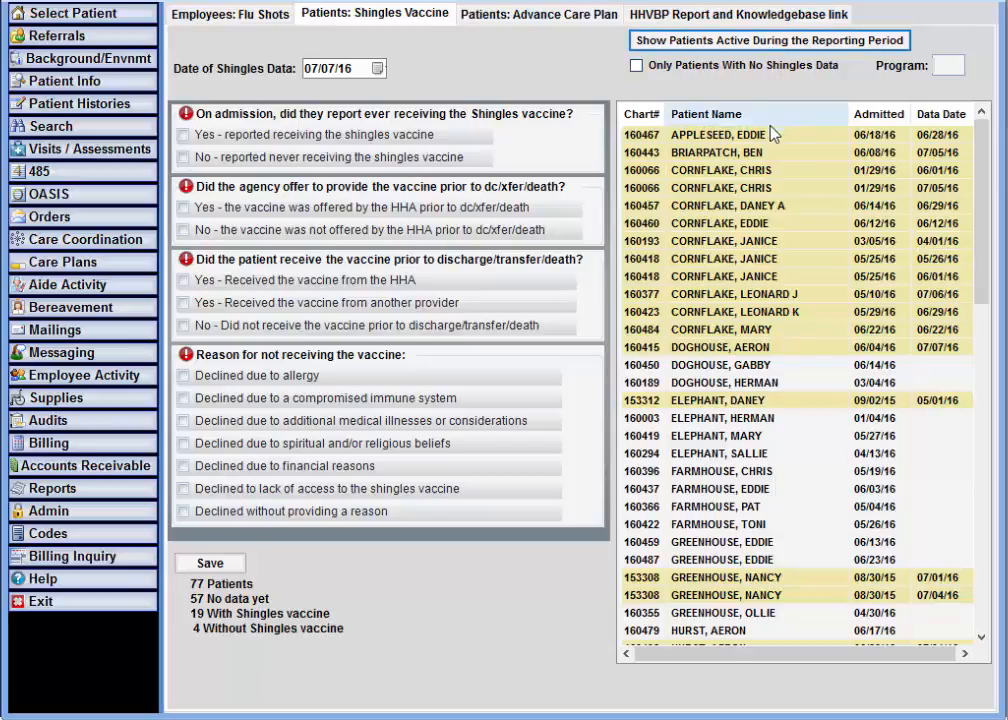
left_click(755, 366)
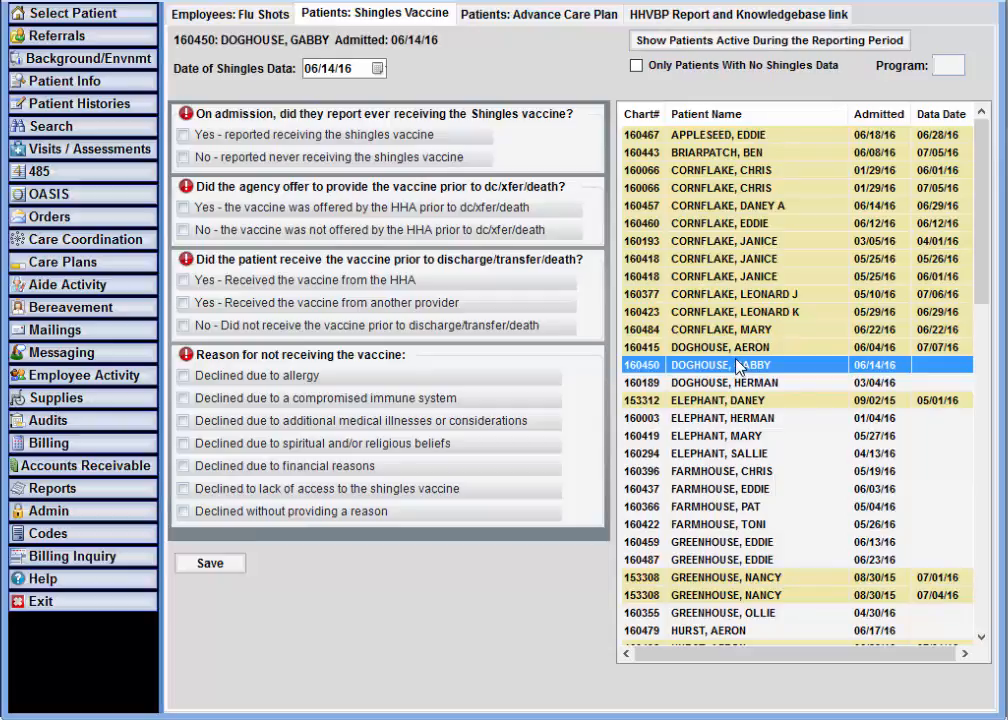
- Set the shingles data date to 06/20/16
left_click(379, 70)
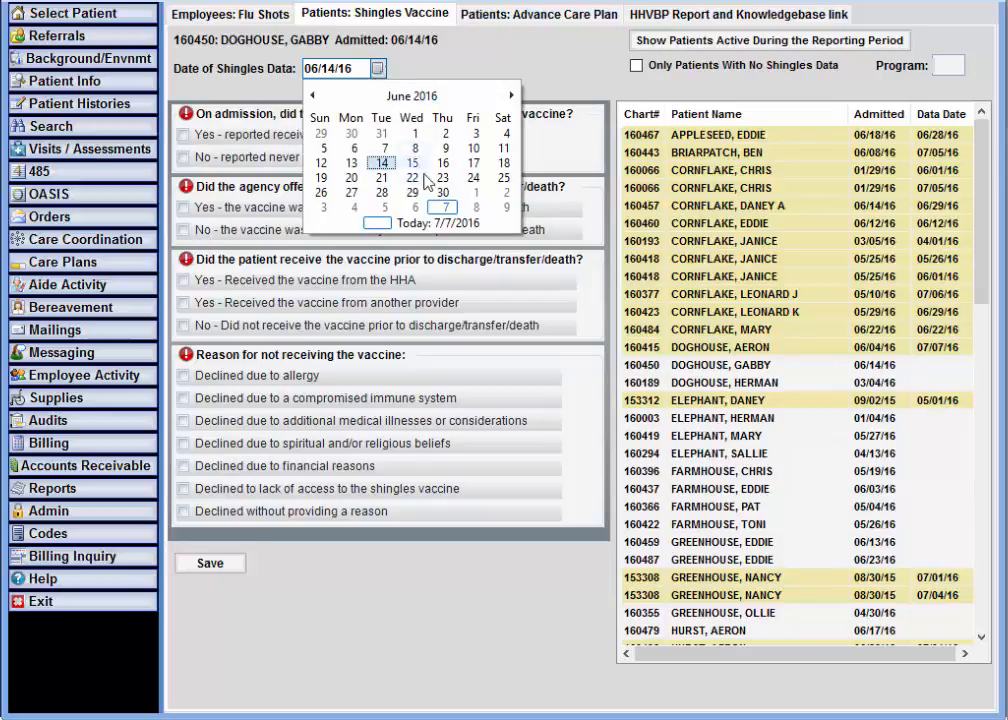
left_click(444, 195)
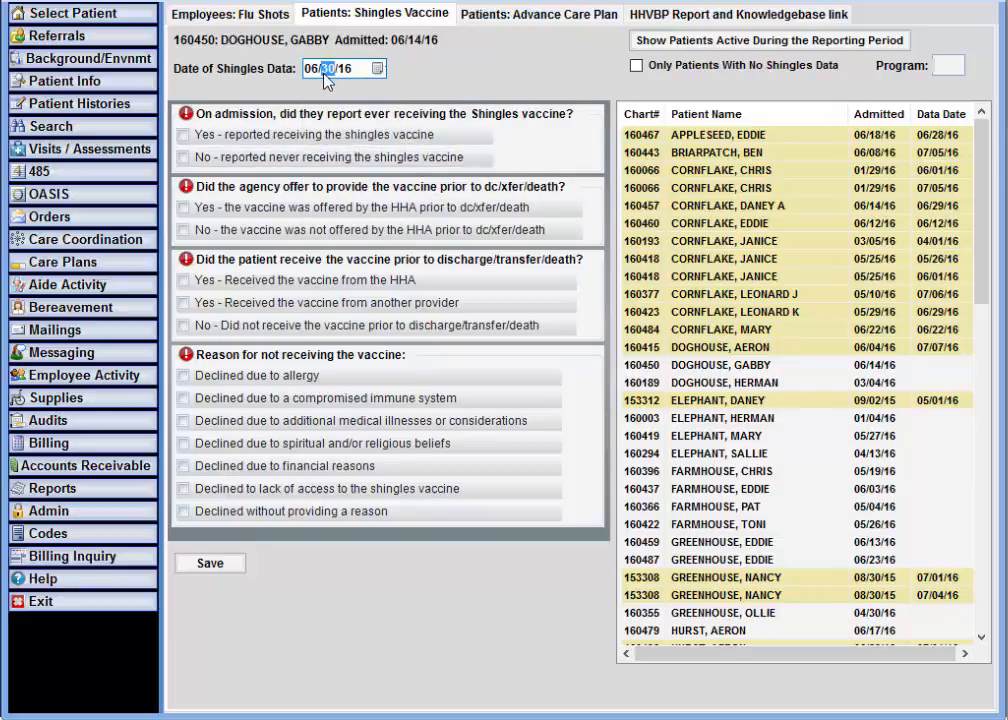
type("20")
- Mark never vaccinated, offered, not received, and declined for financial reasons, then save
left_click(285, 159)
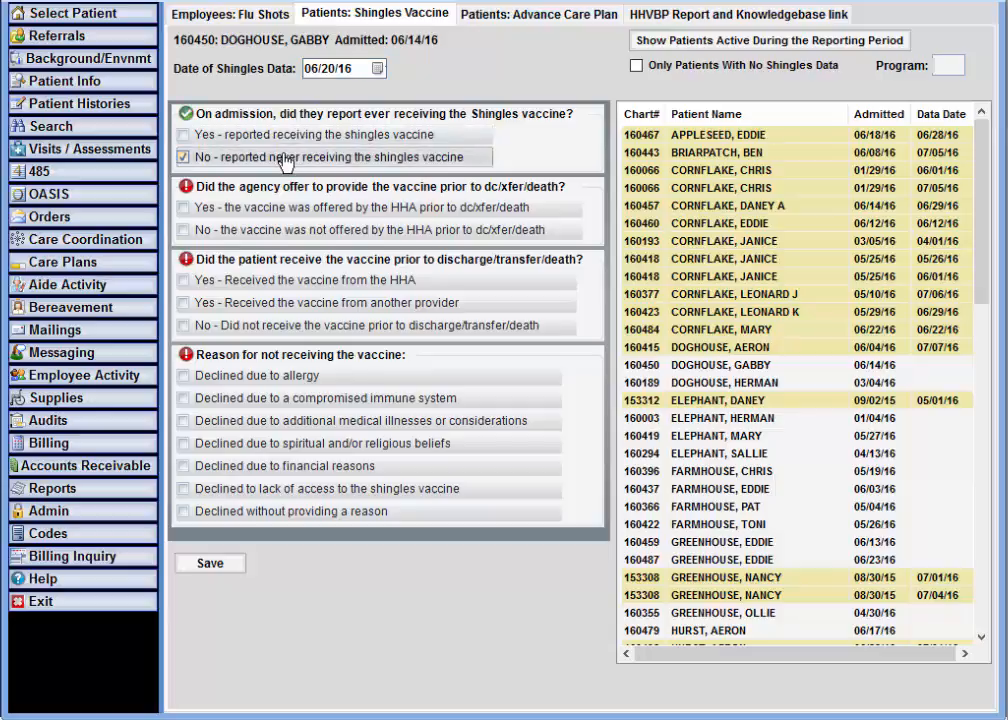
left_click(216, 207)
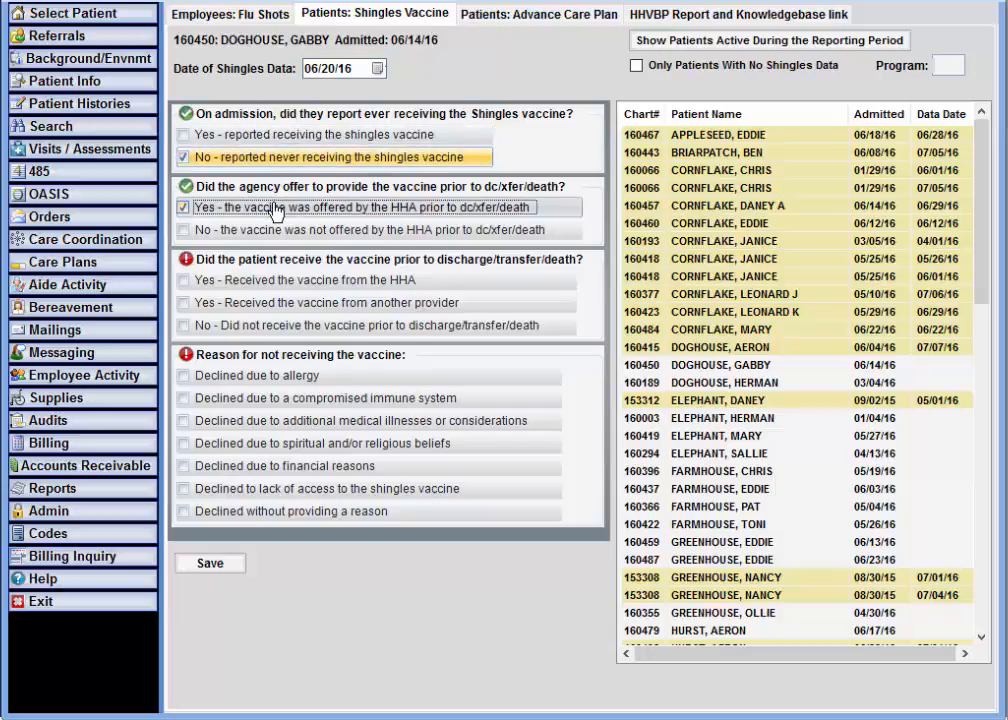
left_click(262, 326)
left_click(293, 466)
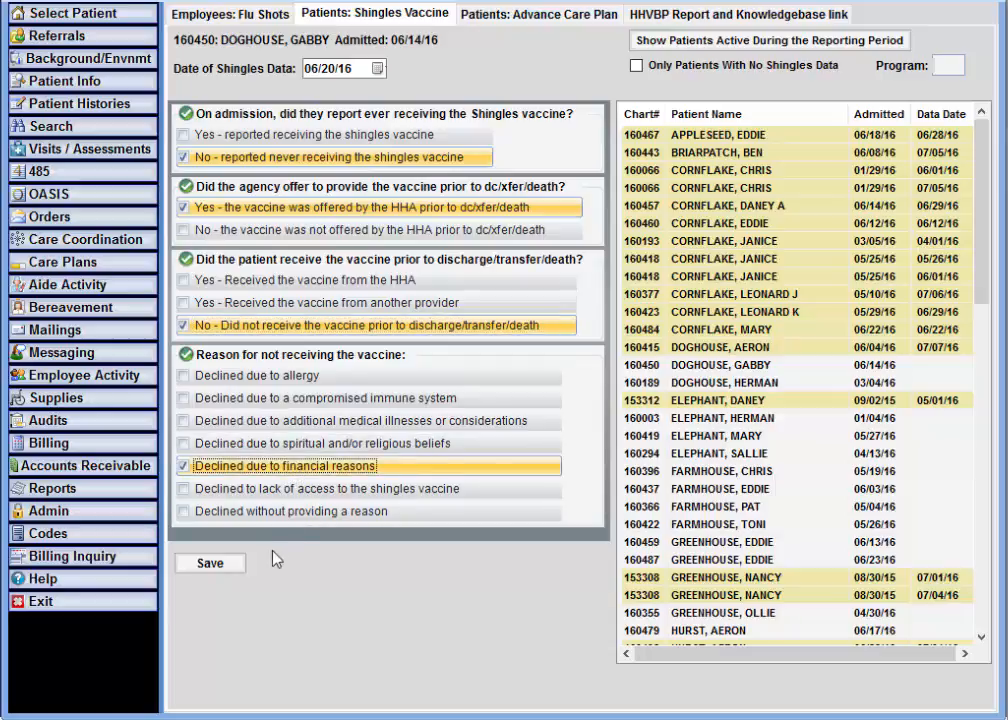
left_click(228, 568)
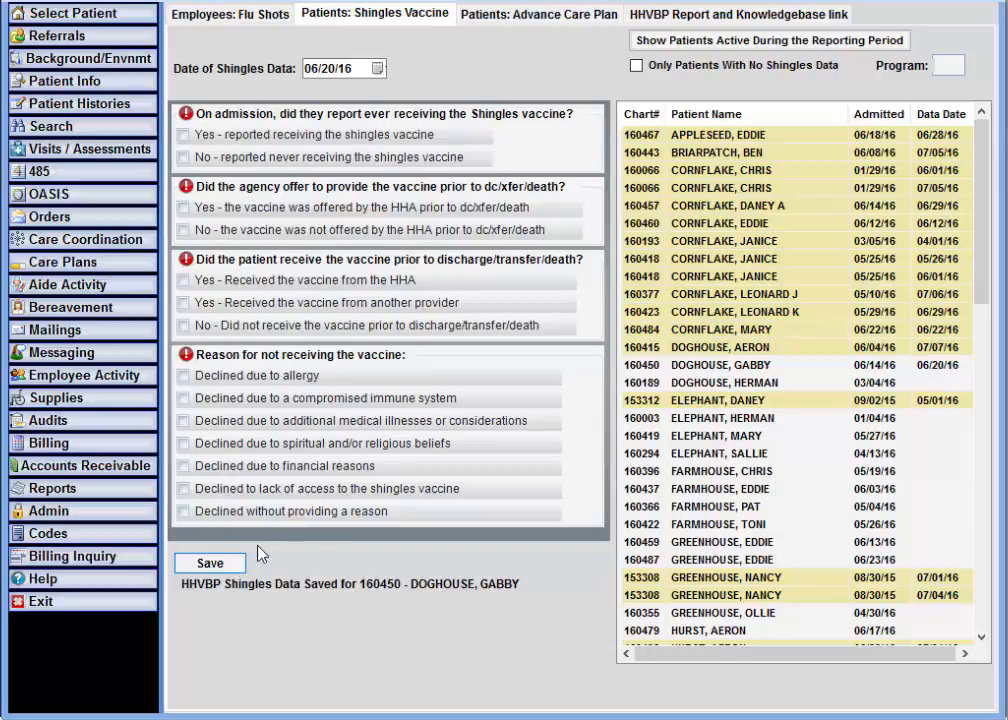
- Save a 07/06/16 entry marked 'Received the vaccine from the HHA' and refresh the list
left_click(697, 368)
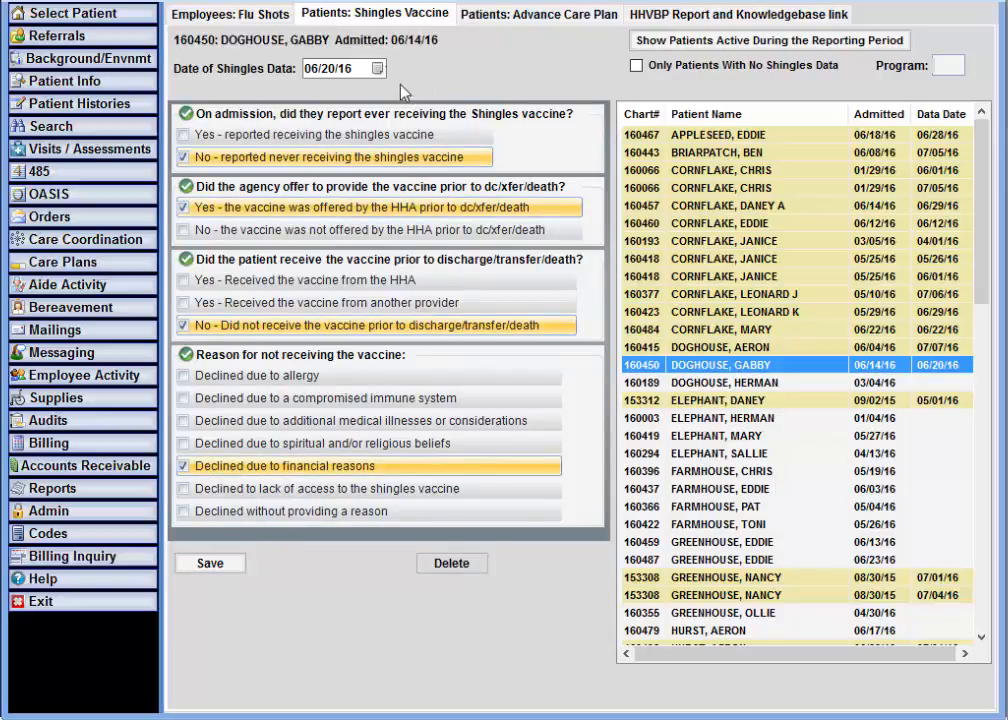
left_click(379, 70)
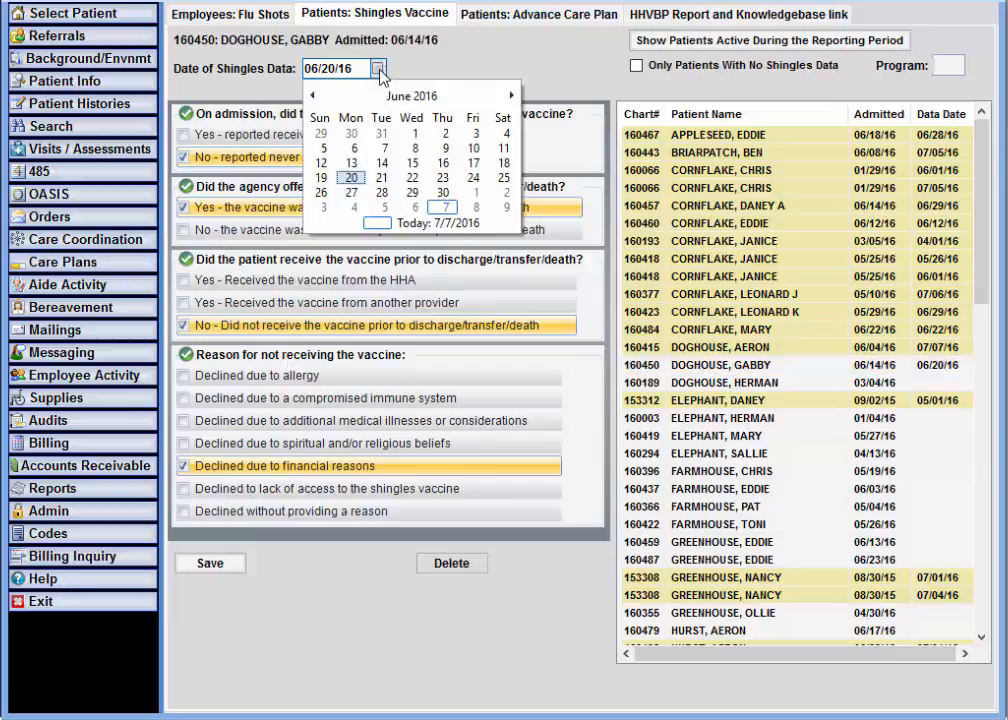
left_click(413, 211)
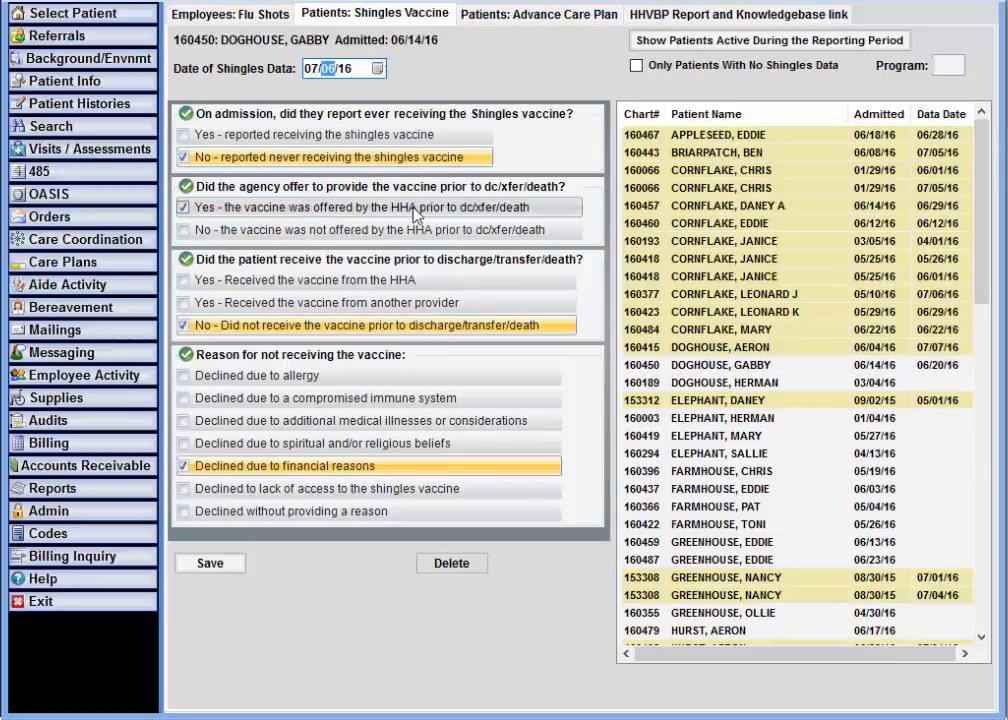
left_click(396, 281)
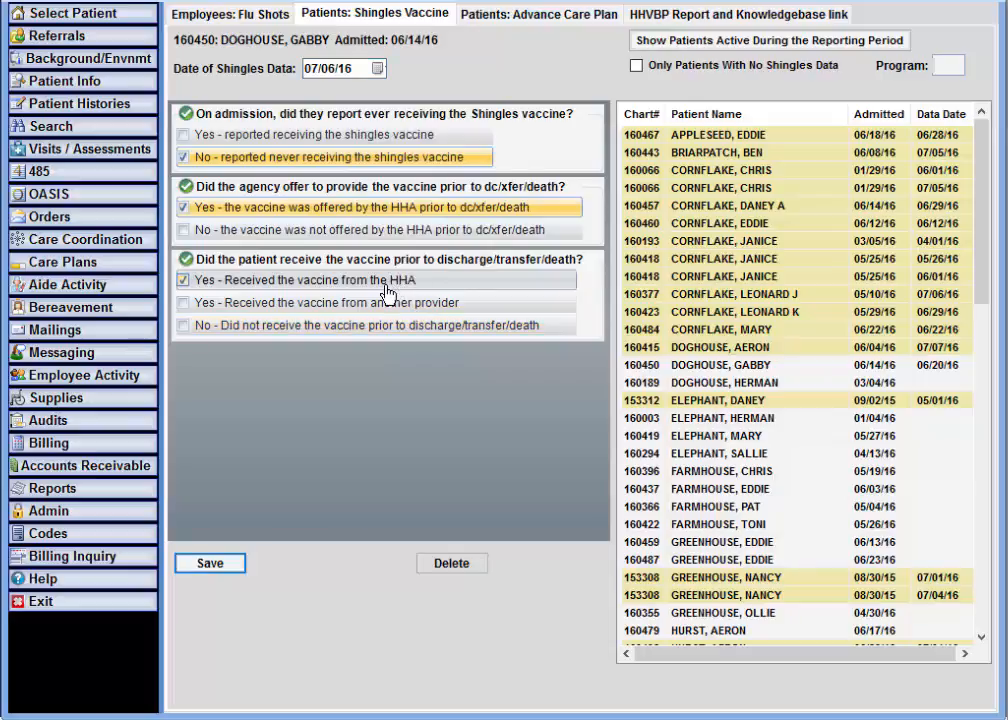
left_click(212, 564)
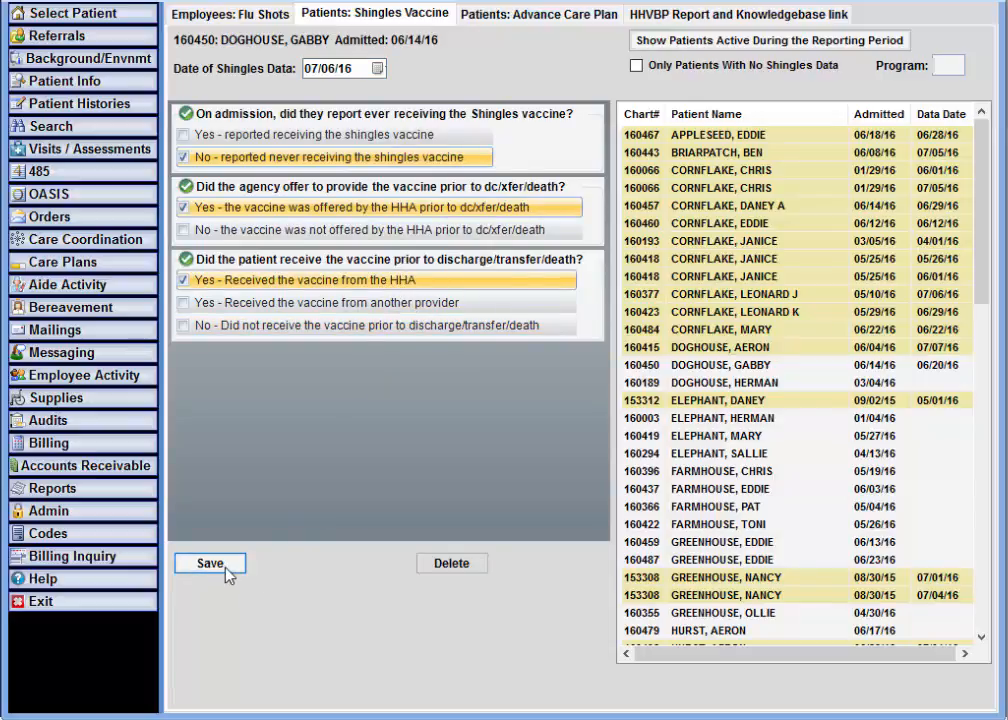
left_click(767, 45)
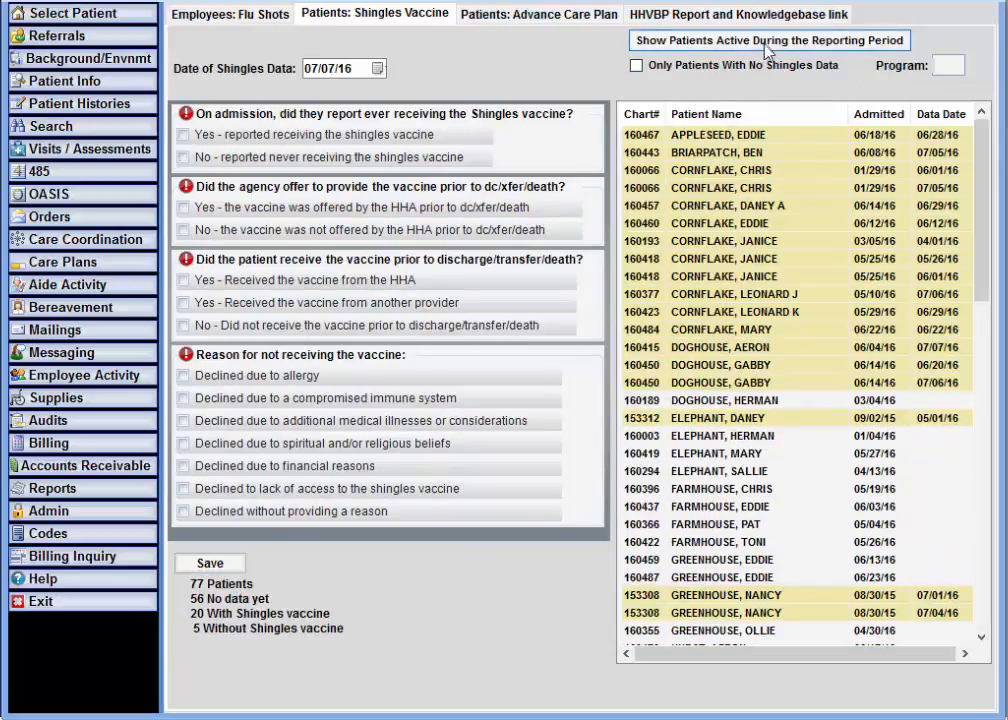
- Select the 07/06/16 shingles entry, delete it, and confirm the deletion
left_click(785, 385)
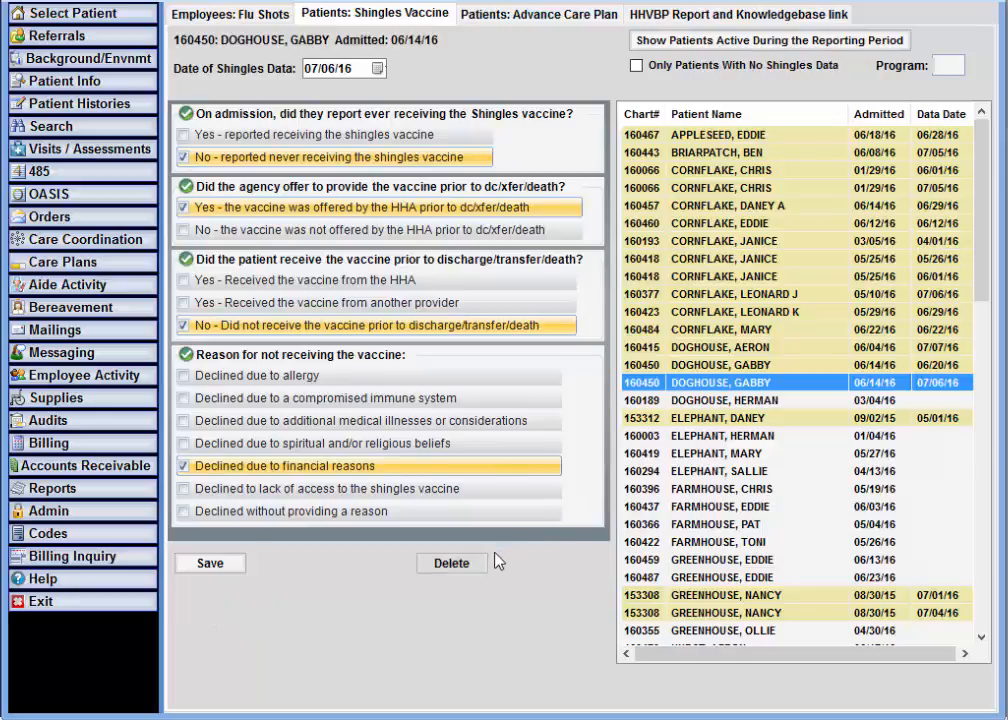
left_click(451, 564)
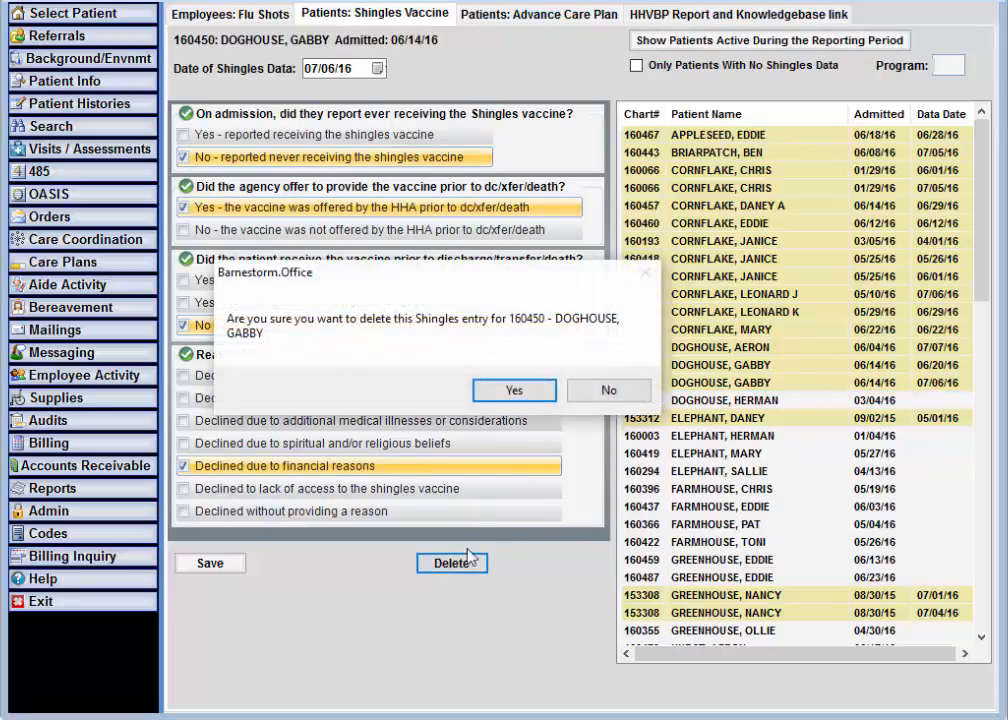
left_click(522, 391)
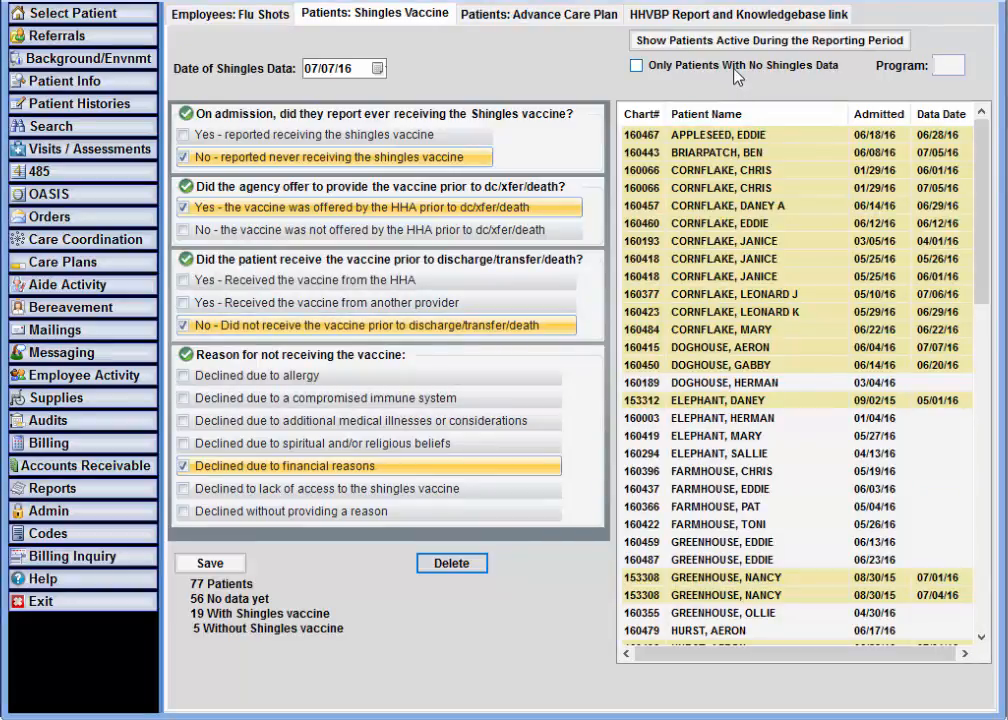
- Filter to patients without shingles data in program 03 active during the reporting period
left_click(636, 66)
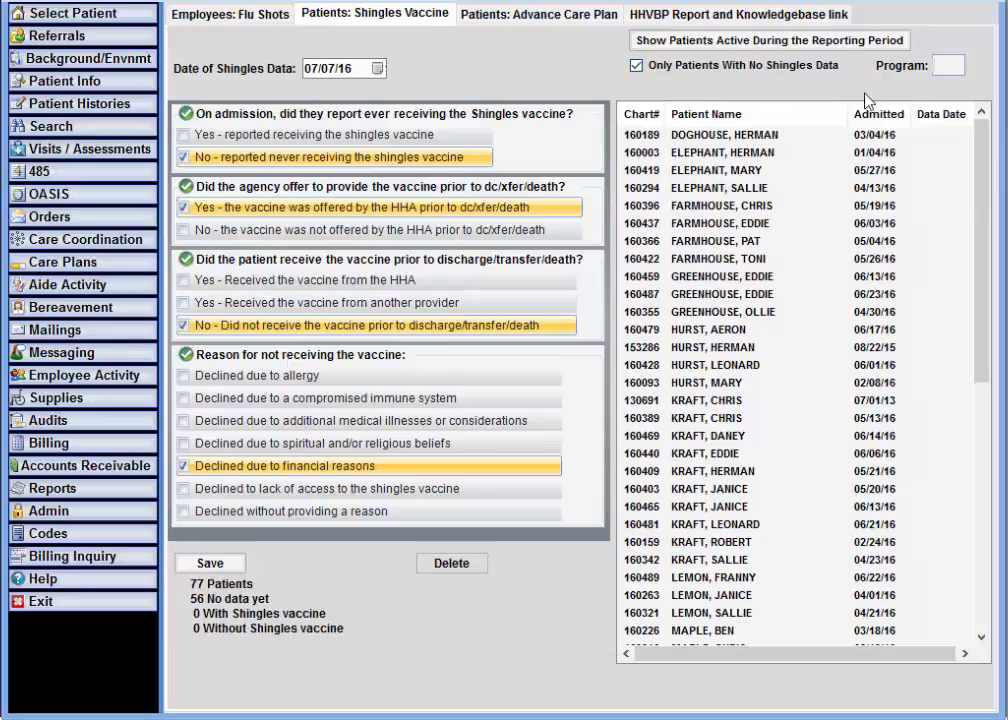
left_click(956, 68)
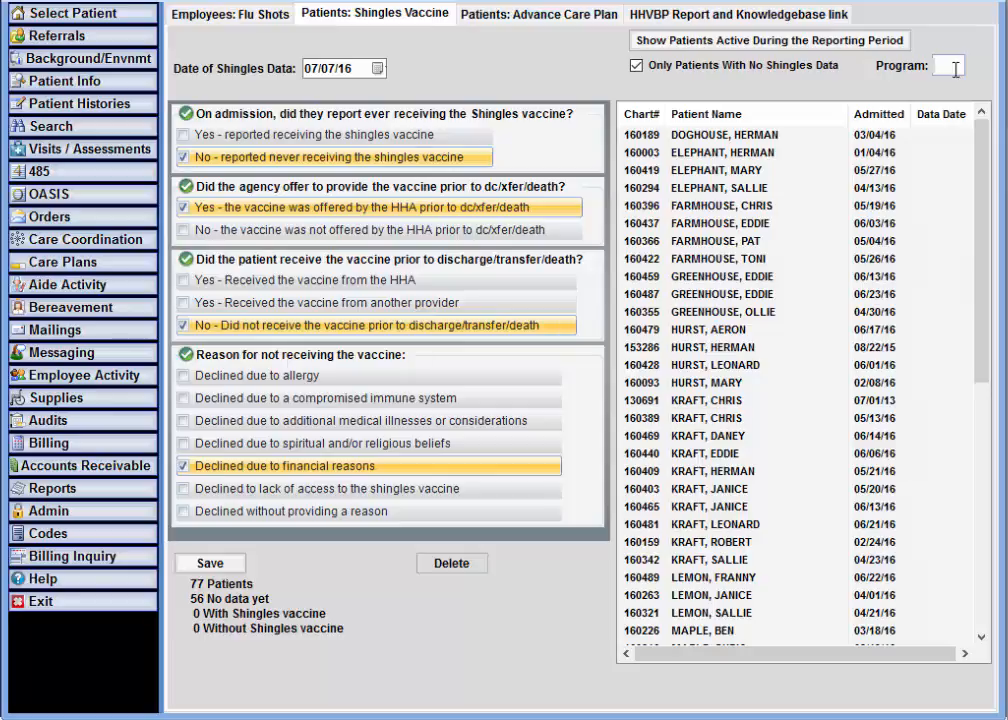
type("03")
left_click(829, 44)
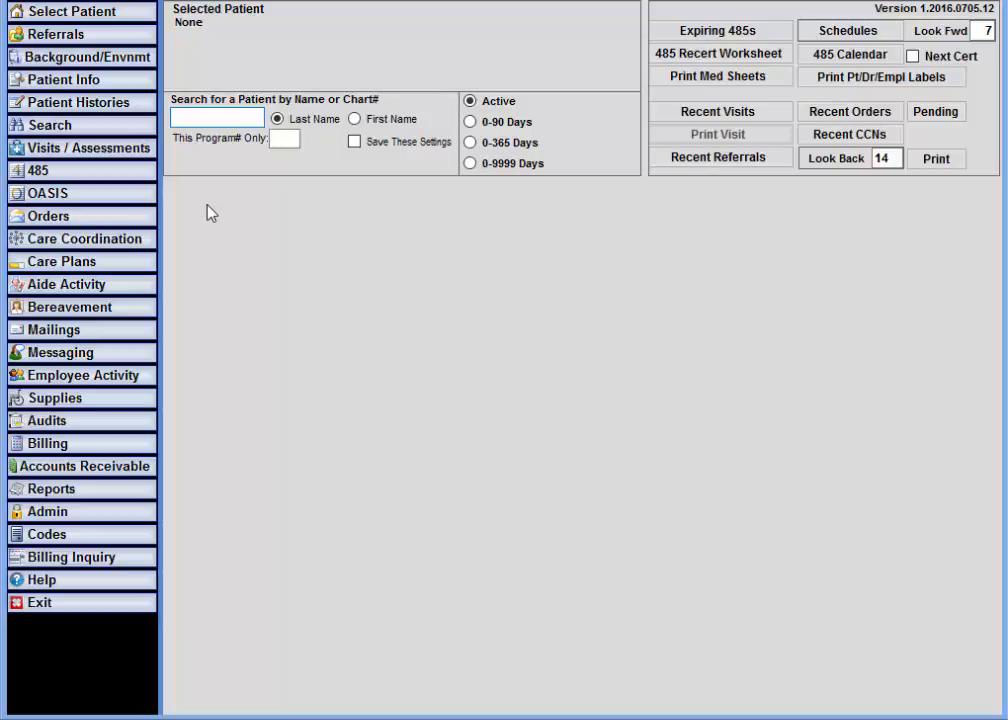
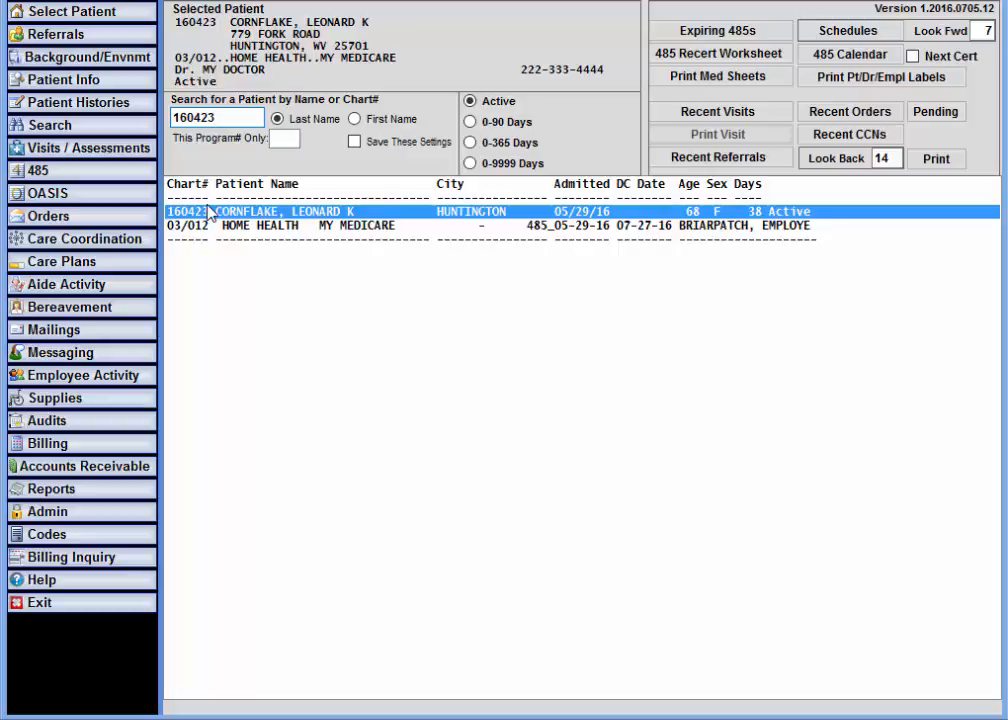
- Search for the patient's chart number and open Patient Histories > Immunizations
left_click(142, 106)
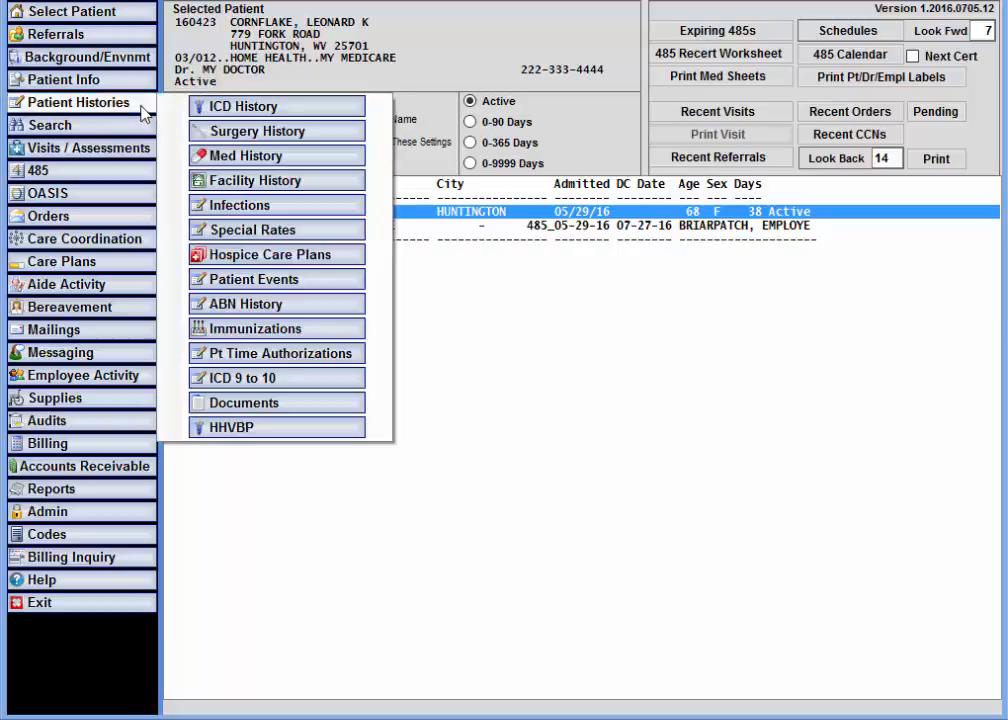
left_click(316, 335)
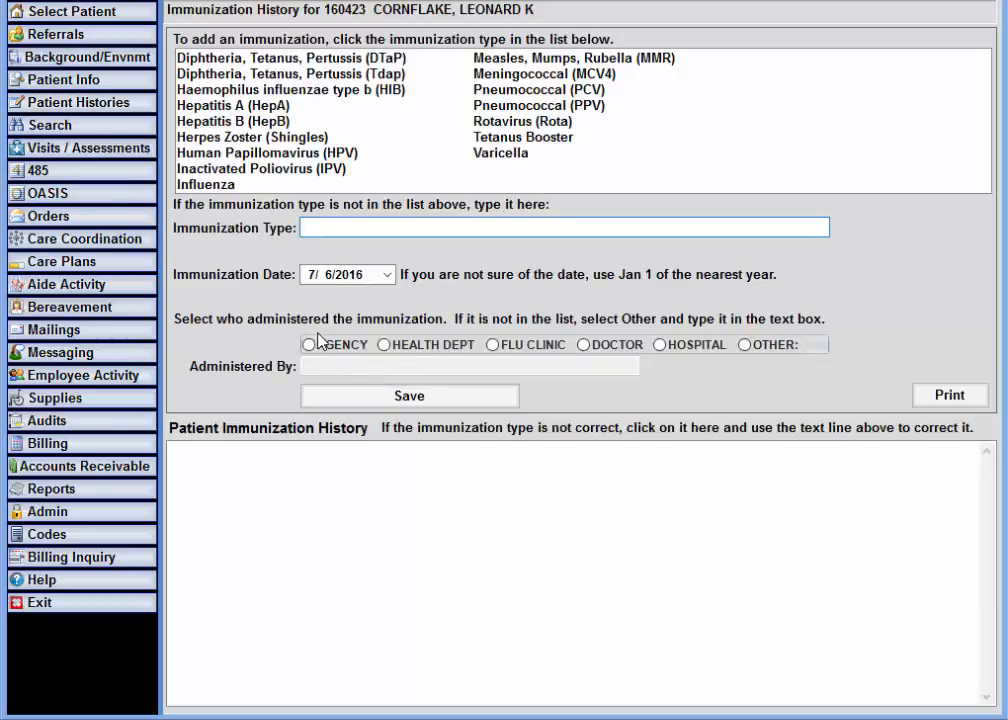
- Save a Herpes Zoster (Shingles) immunization dated 6/29/2016 with AGENCY as administrator
left_click(256, 138)
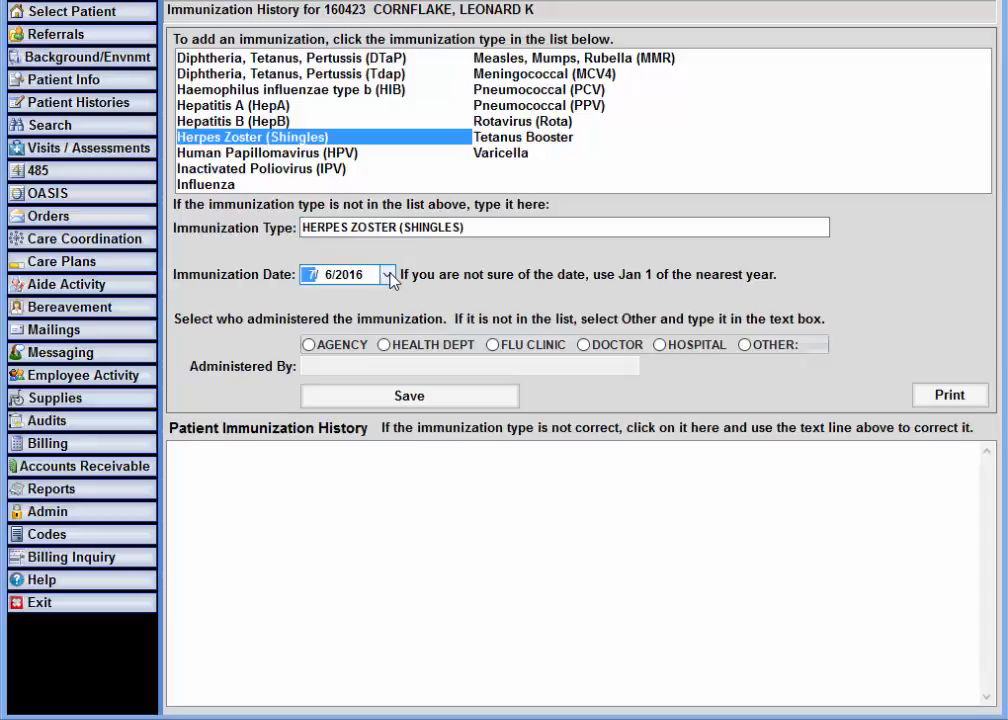
left_click(388, 275)
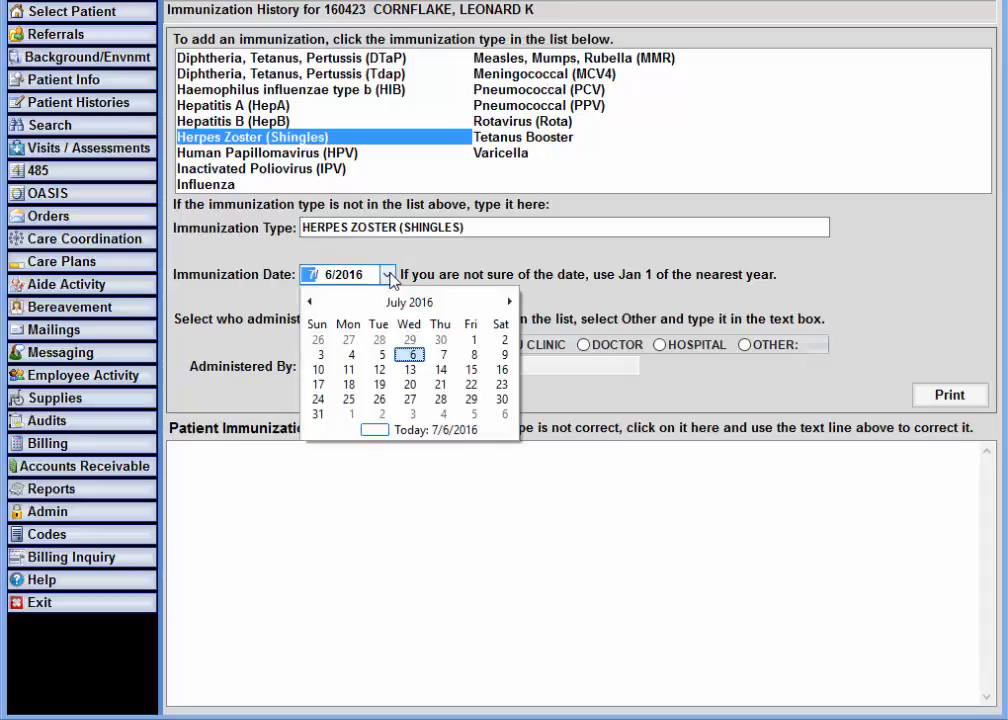
left_click(410, 340)
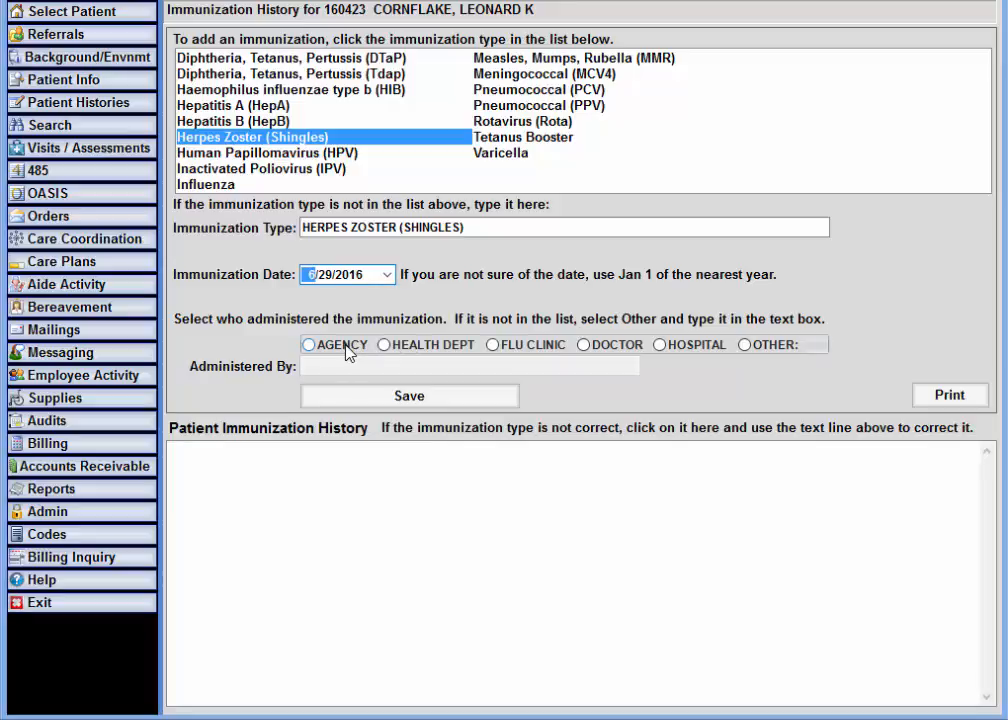
left_click(345, 345)
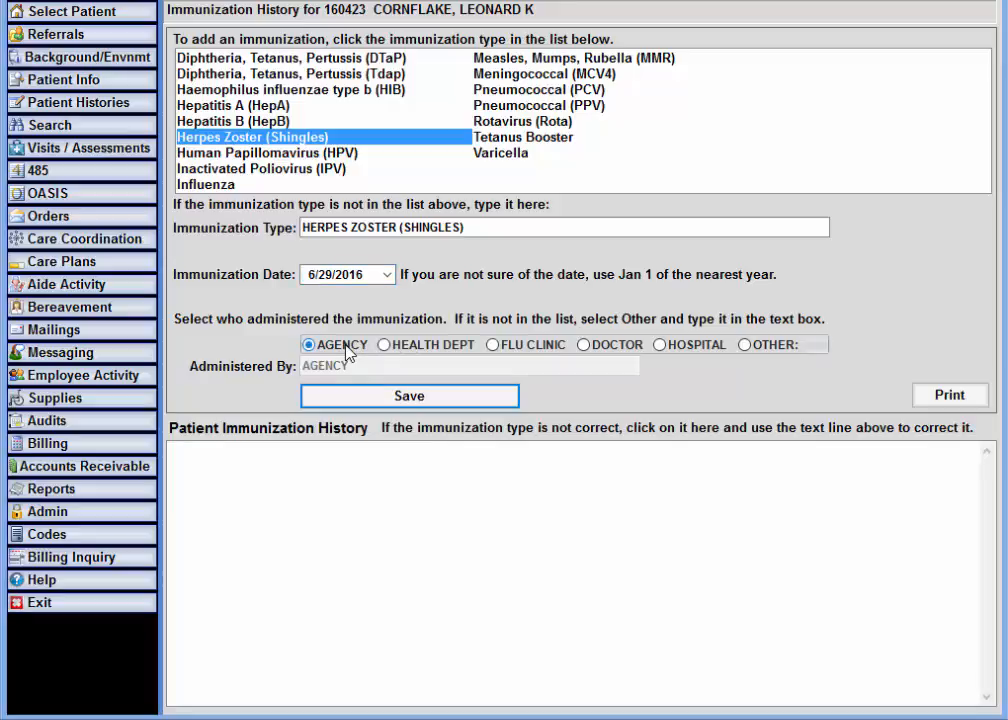
left_click(386, 398)
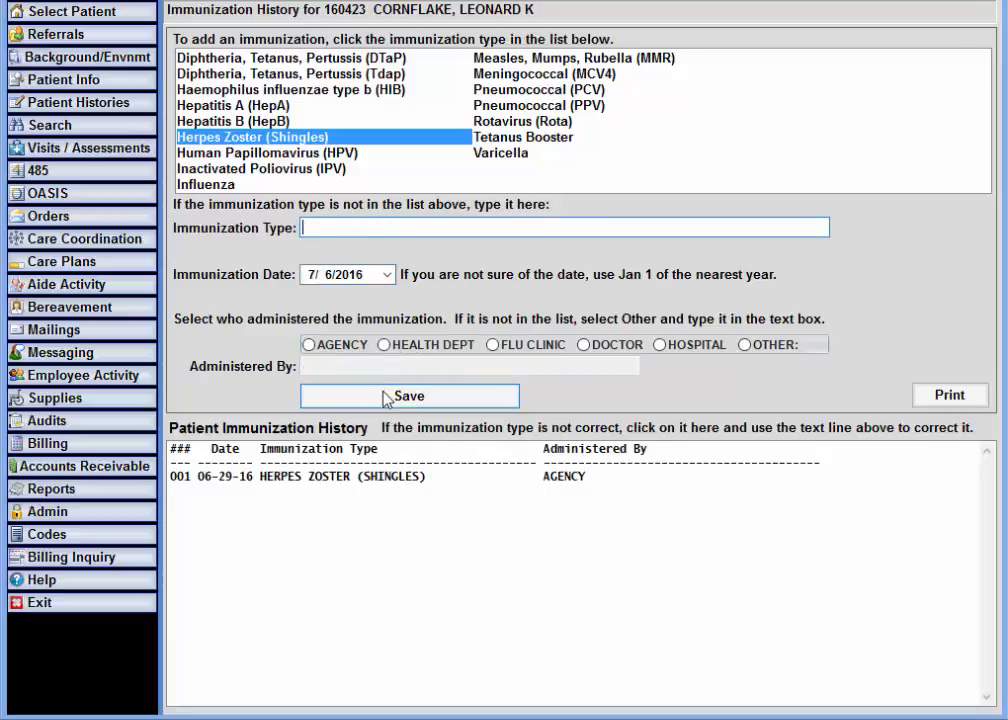
- Reopen the HHVBP Shingles Vaccine active-patient list and select the patient admitted 05/29/16
left_click(150, 113)
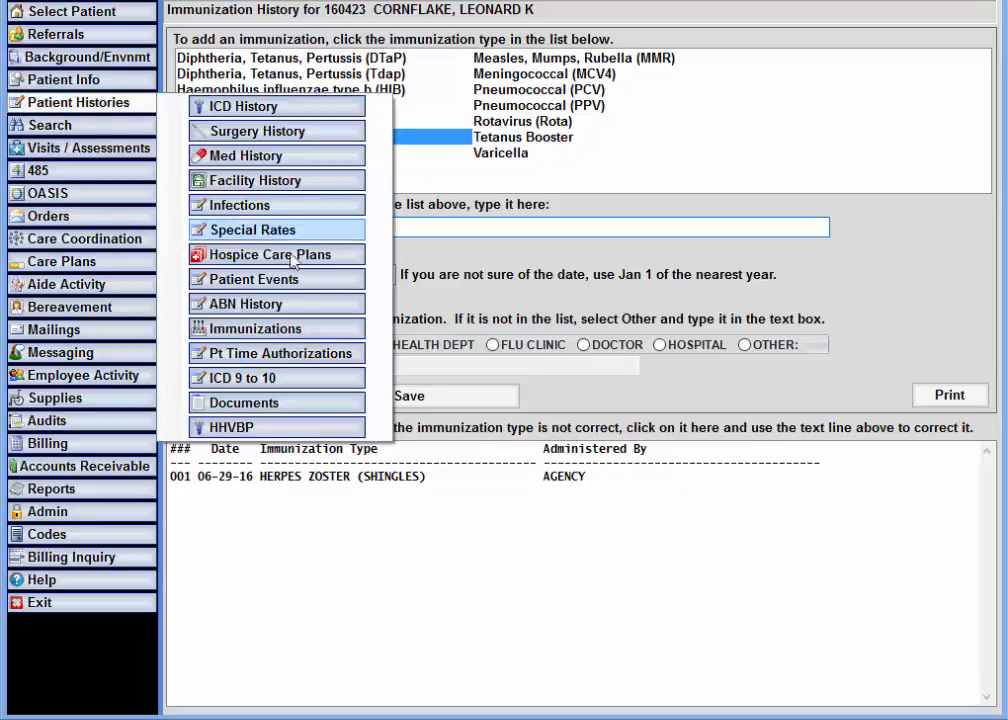
left_click(293, 430)
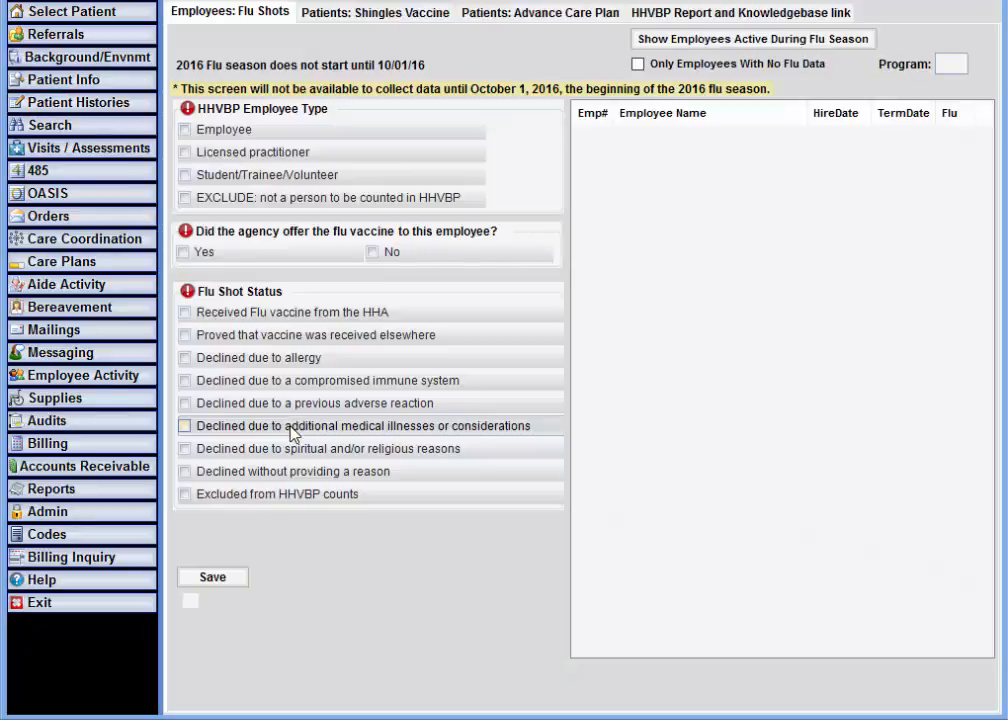
left_click(413, 22)
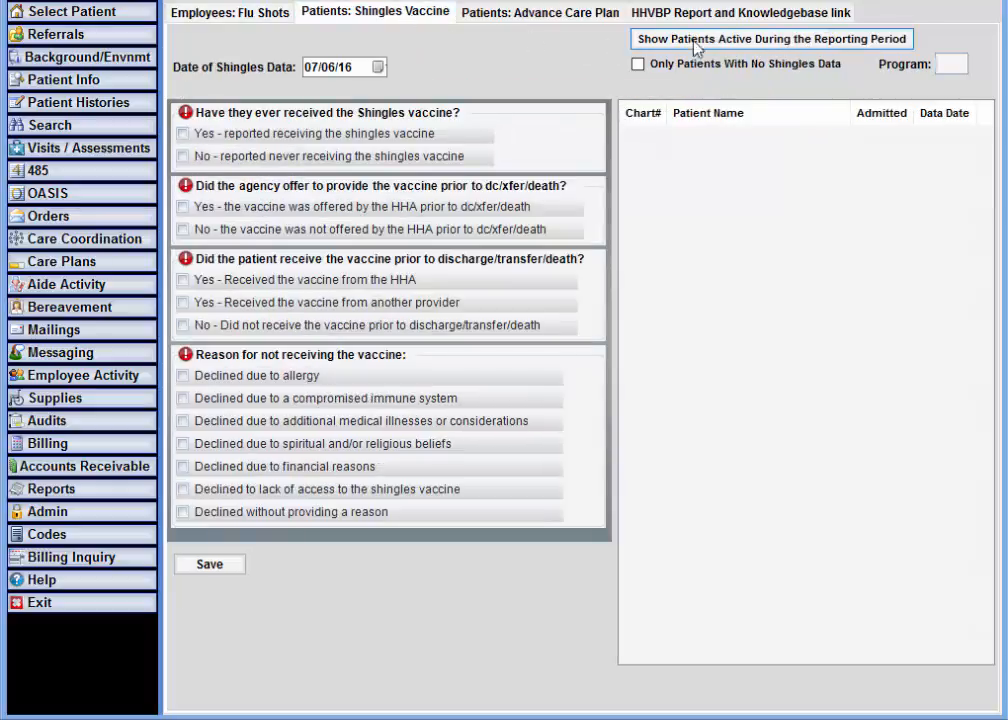
left_click(752, 44)
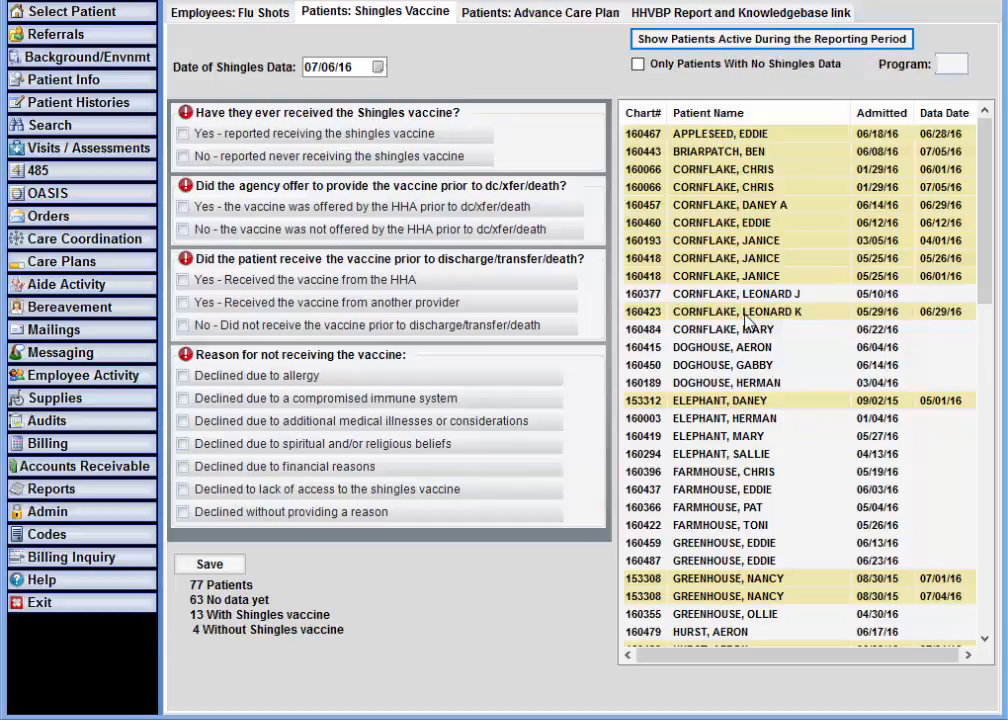
left_click(746, 312)
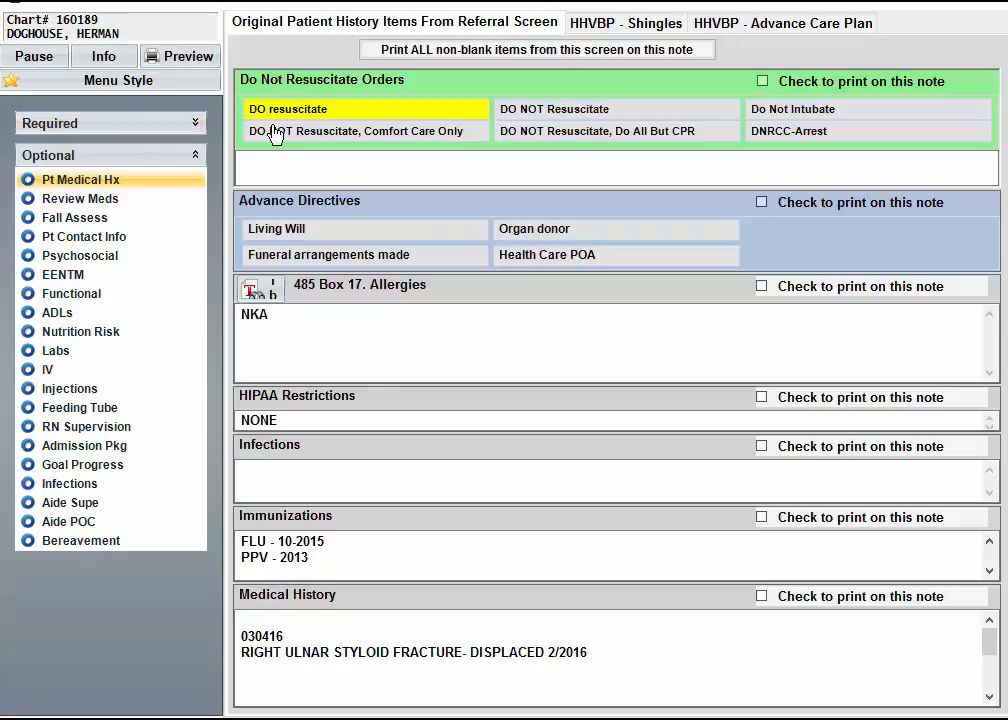
- On the HHVBP - Shingles tab, check 'Yes - reported receiving the shingles vaccine' and save
left_click(628, 24)
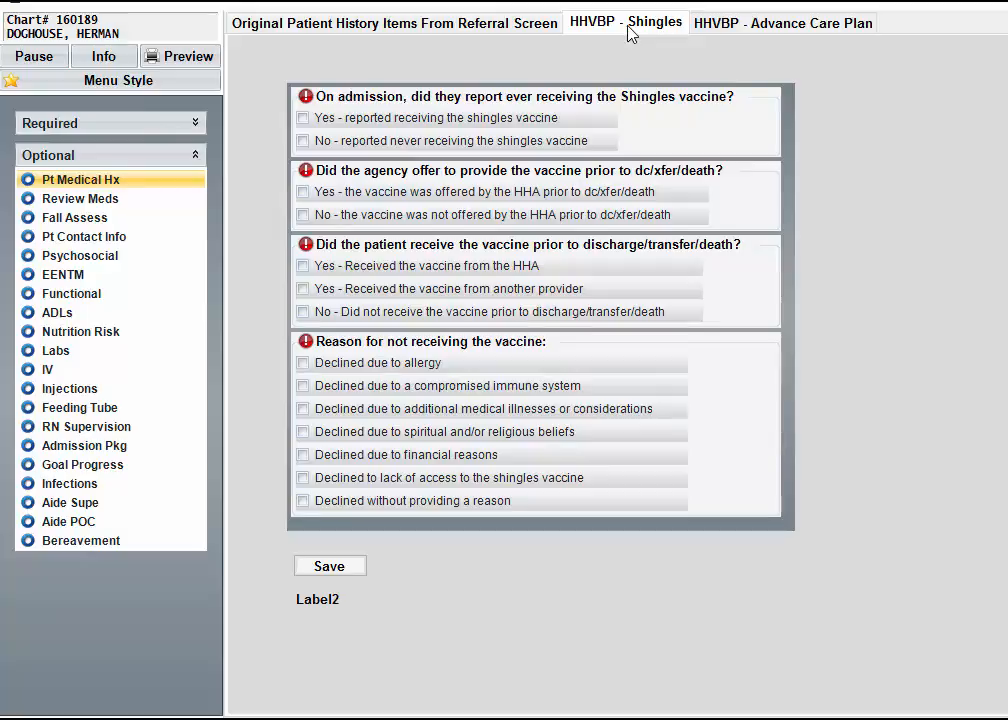
left_click(470, 118)
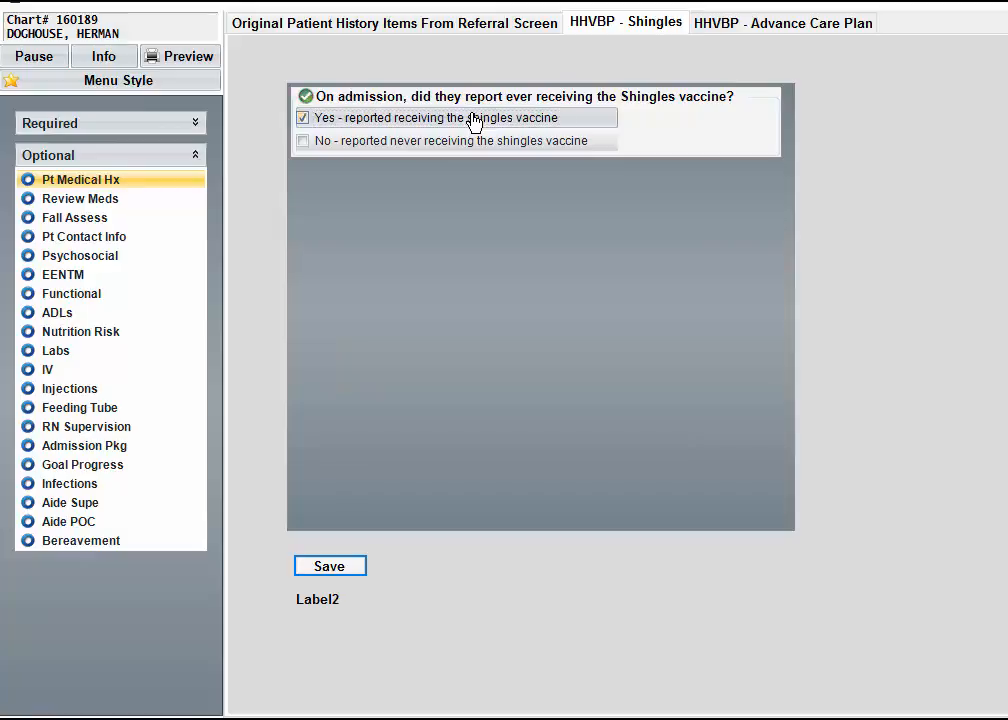
left_click(341, 568)
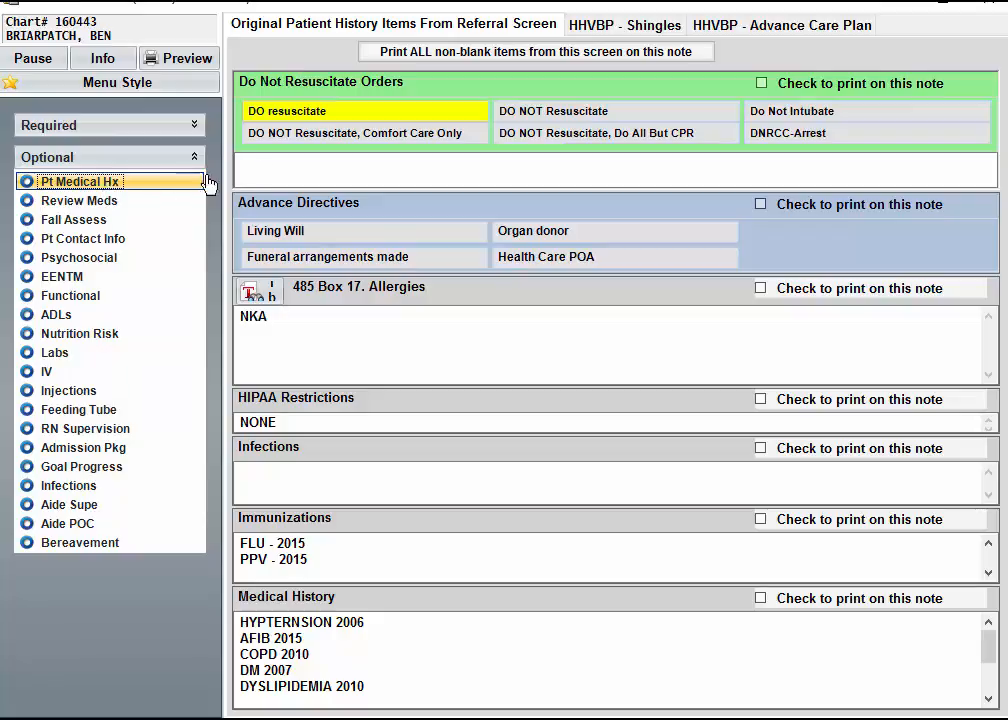
- Check 'Yes - Received the vaccine from the HHA' on the HHVBP - Shingles tab and save
left_click(627, 34)
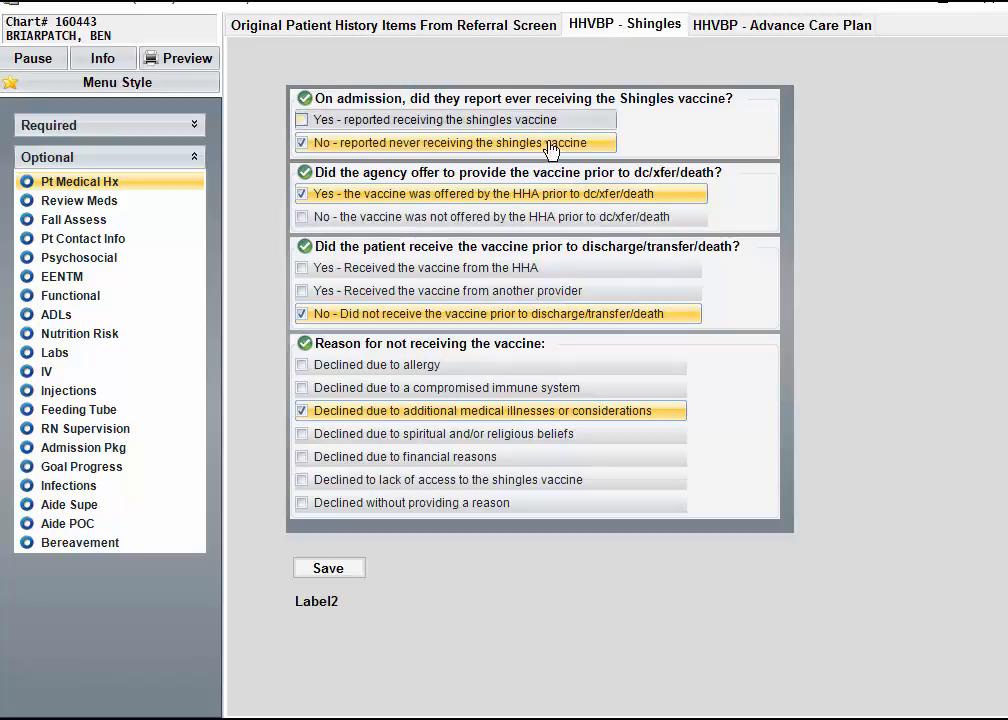
left_click(457, 272)
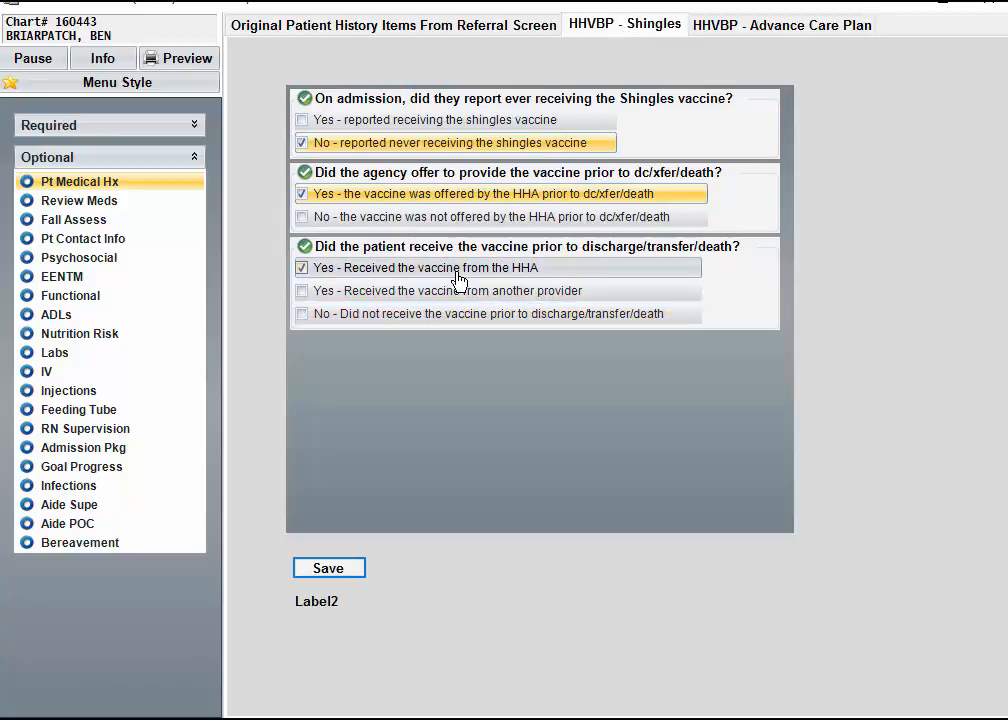
left_click(347, 574)
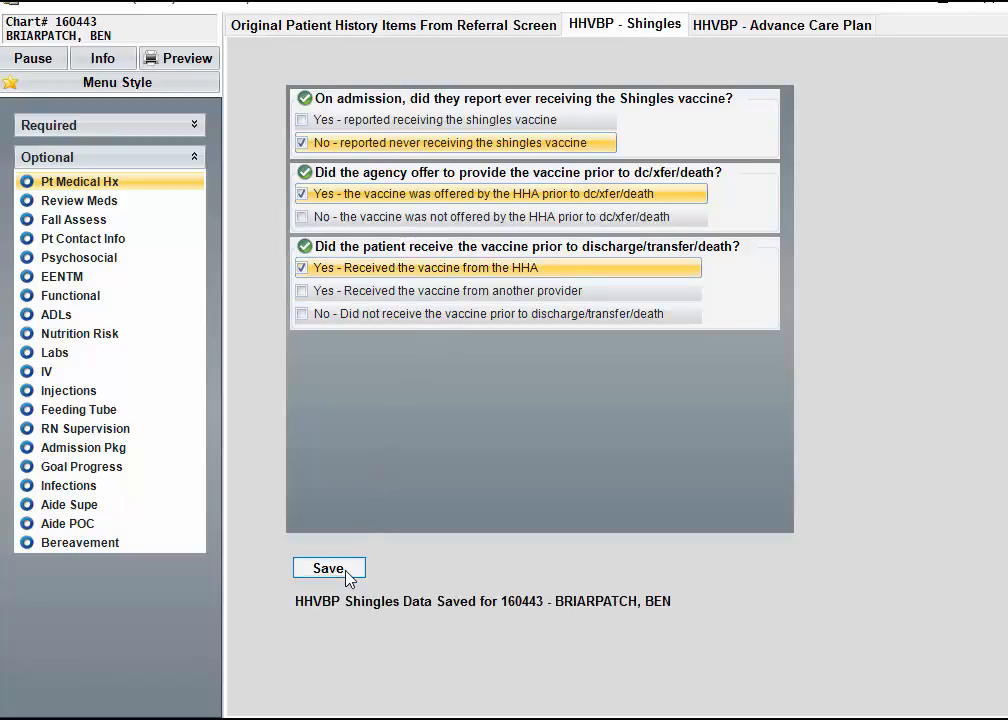